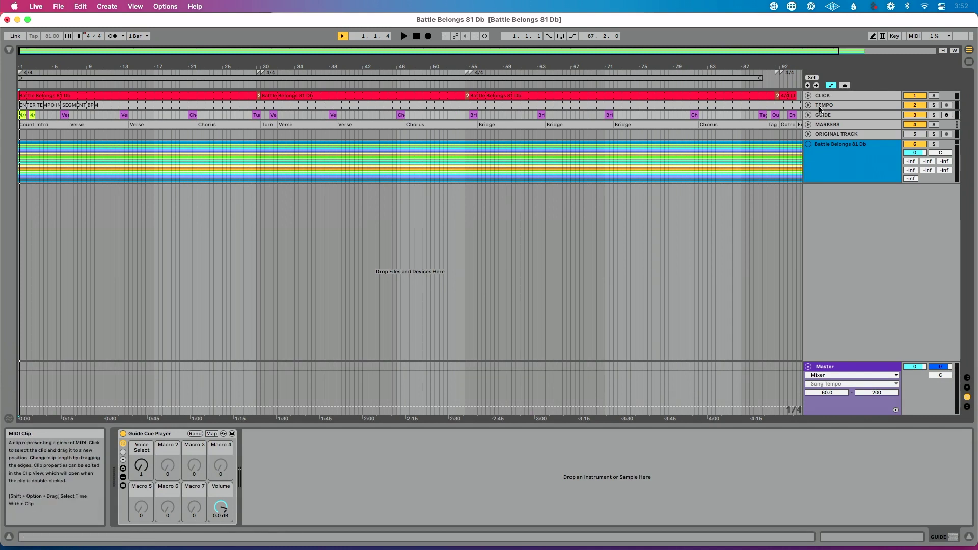
# Step: Show the CLICK track's FOUNDATIONS 3.0 click device and zoom in on the song start
pyautogui.click(835, 97)
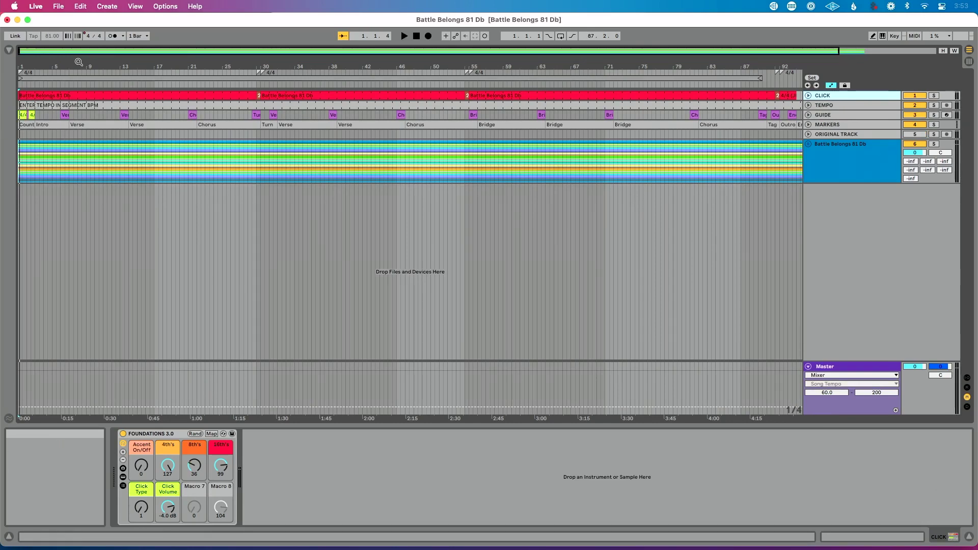
pyautogui.moveTo(79, 63); pyautogui.dragTo(109, 63)
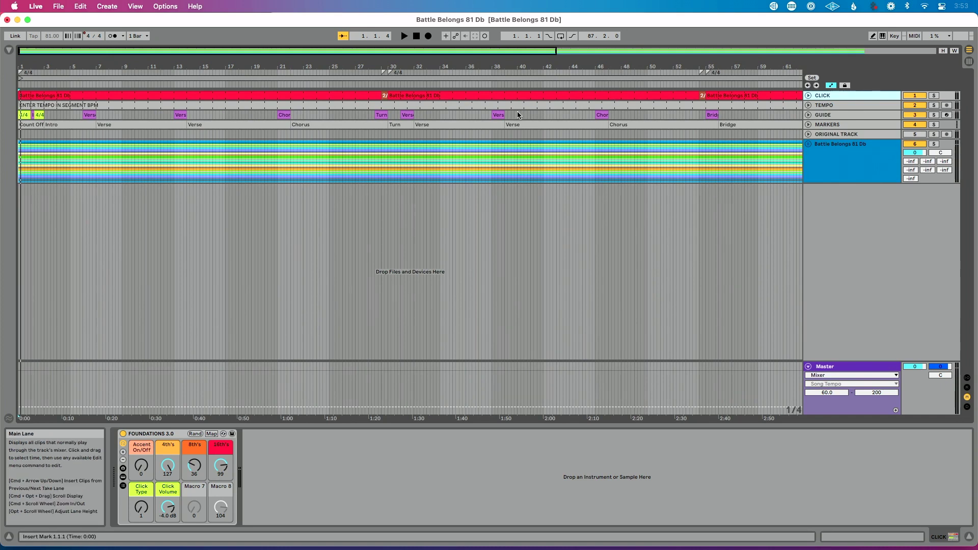
# Step: Show the GUIDE cue player, play the opening bars, and drag GUIDE below ORIGINAL TRACK
pyautogui.click(831, 116)
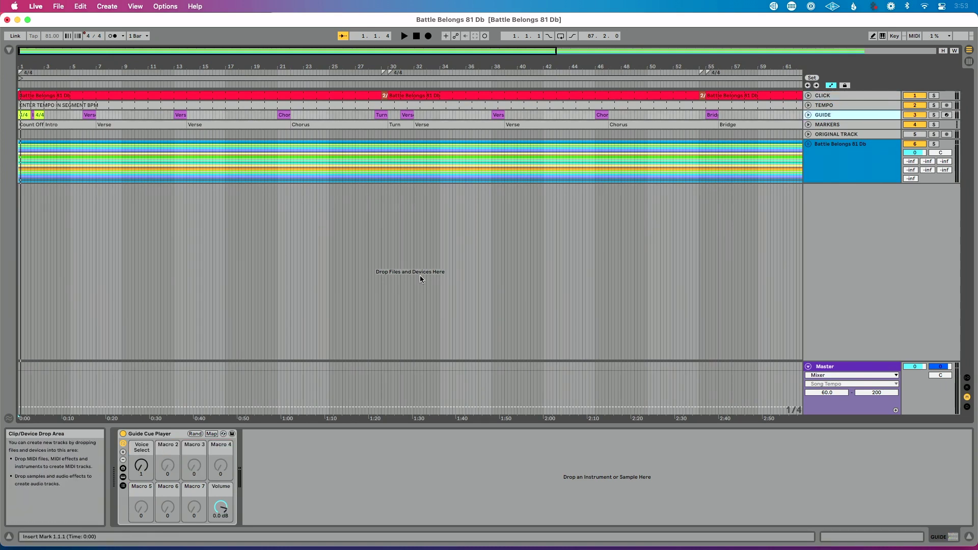
pyautogui.moveTo(57, 65); pyautogui.dragTo(62, 66)
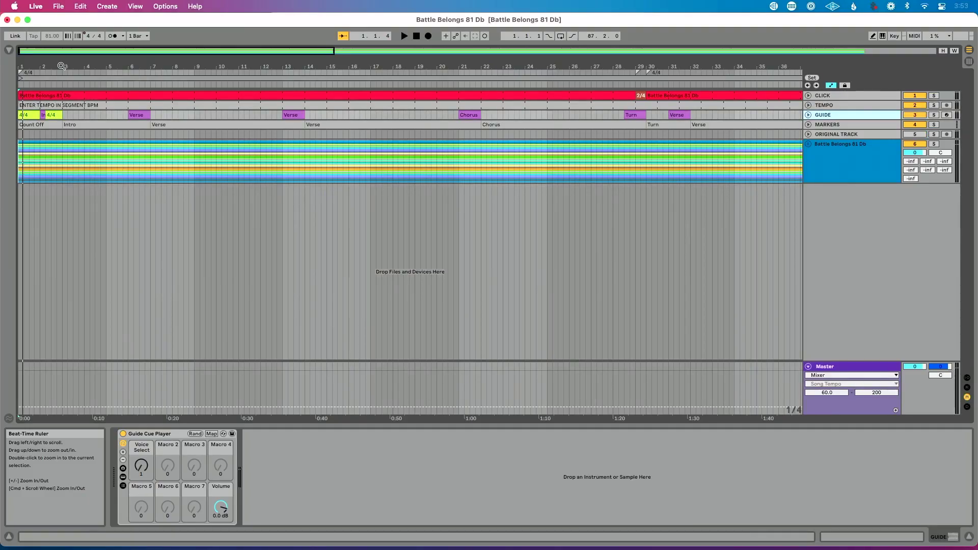
pyautogui.press('space')
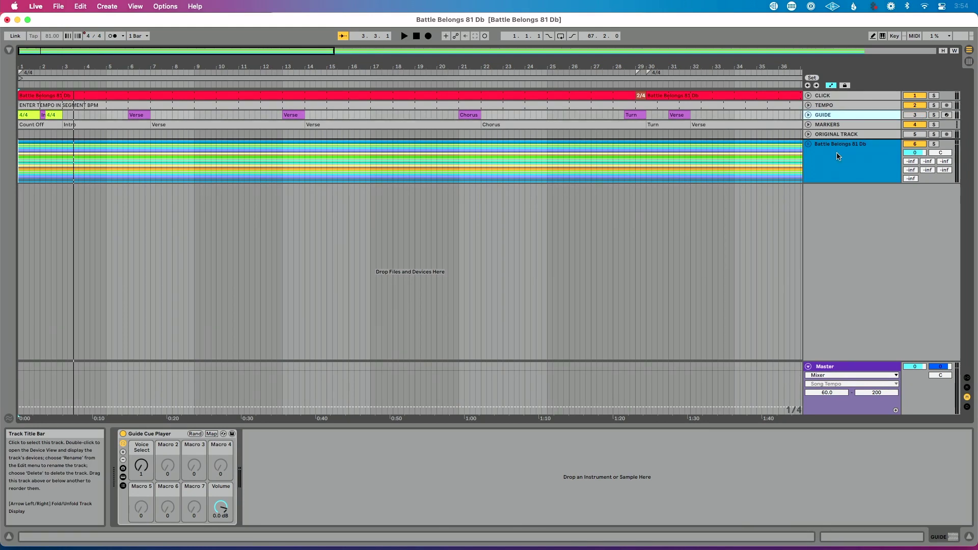
pyautogui.moveTo(831, 115); pyautogui.dragTo(825, 173)
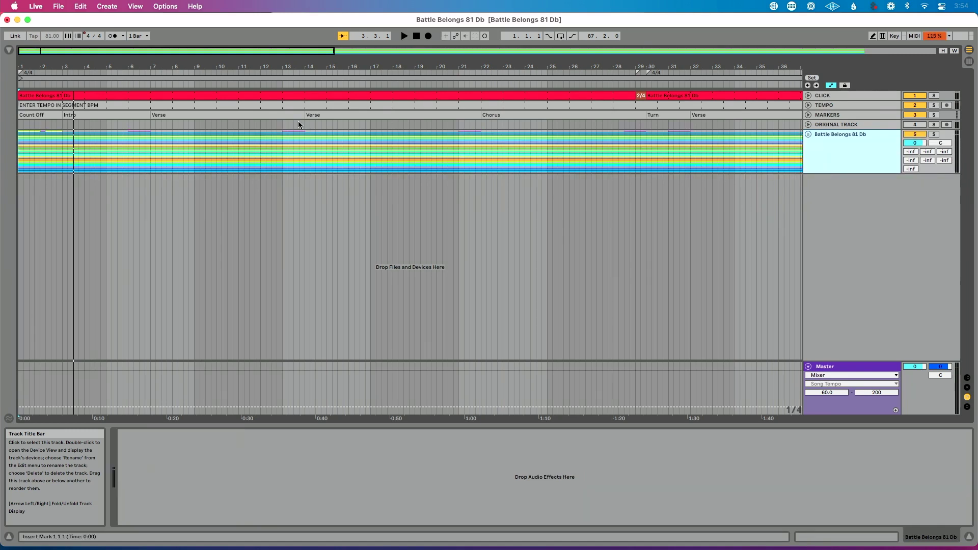
# Step: Add the Desktop's FREE FS2S GUIDE CUES folder to Places and list its .wav cue files
pyautogui.click(9, 50)
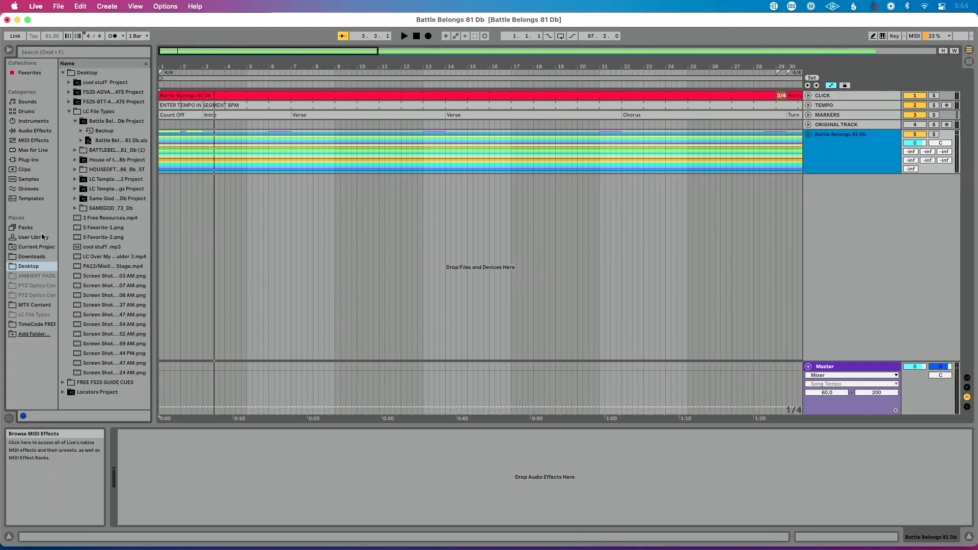
pyautogui.click(36, 266)
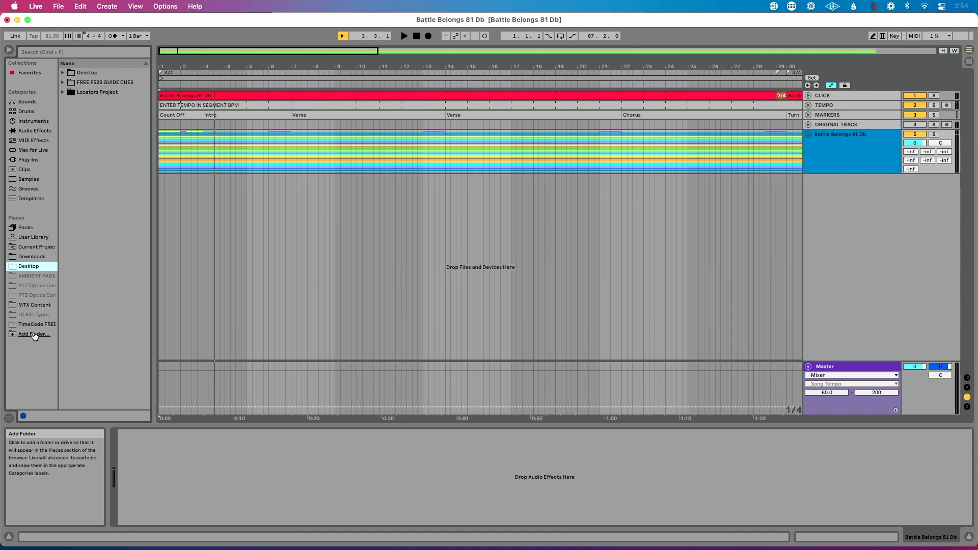
pyautogui.click(35, 334)
pyautogui.click(419, 201)
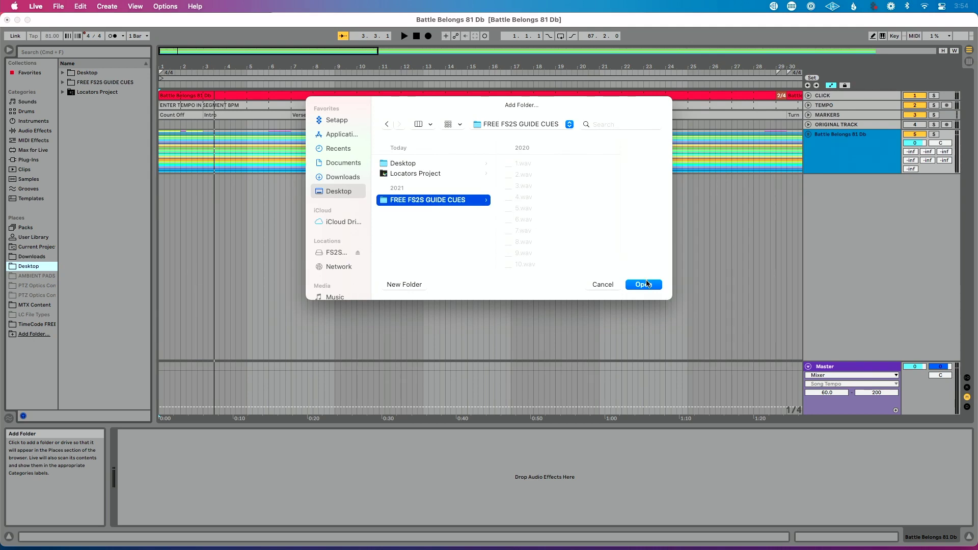
pyautogui.click(645, 285)
pyautogui.click(37, 334)
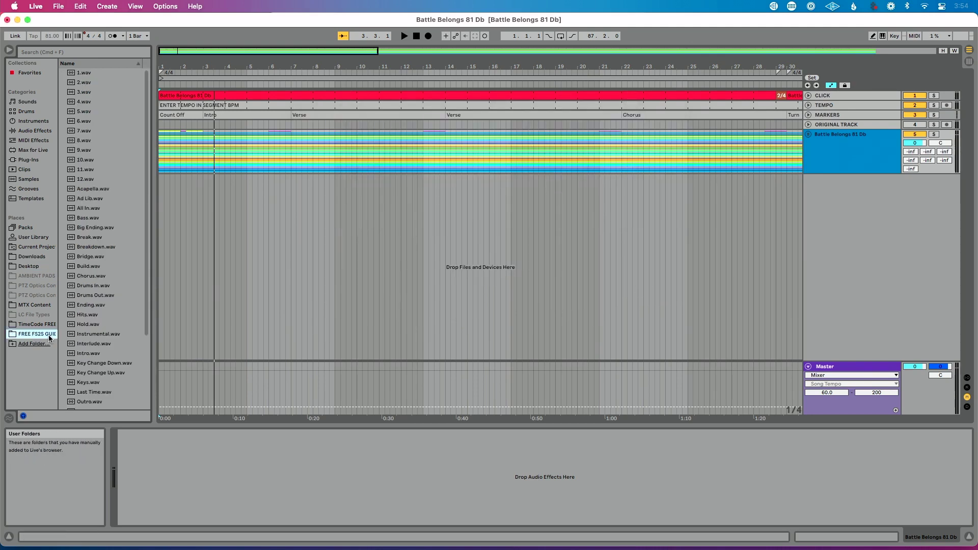
# Step: Drop 1.wav at bar 1 to create a new audio track, keeping the grid at 1/4
pyautogui.moveTo(234, 67); pyautogui.dragTo(235, 97)
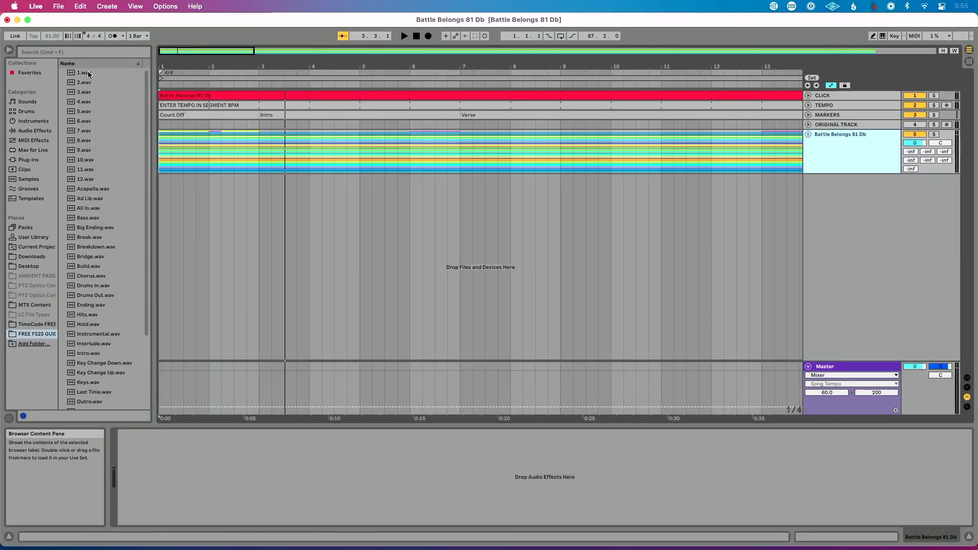
pyautogui.moveTo(85, 74)
pyautogui.mouseDown()
pyautogui.moveTo(174, 180)
pyautogui.moveTo(162, 183)
pyautogui.mouseUp()
pyautogui.moveTo(167, 71)
pyautogui.mouseDown()
pyautogui.moveTo(167, 89)
pyautogui.moveTo(189, 90)
pyautogui.mouseUp()
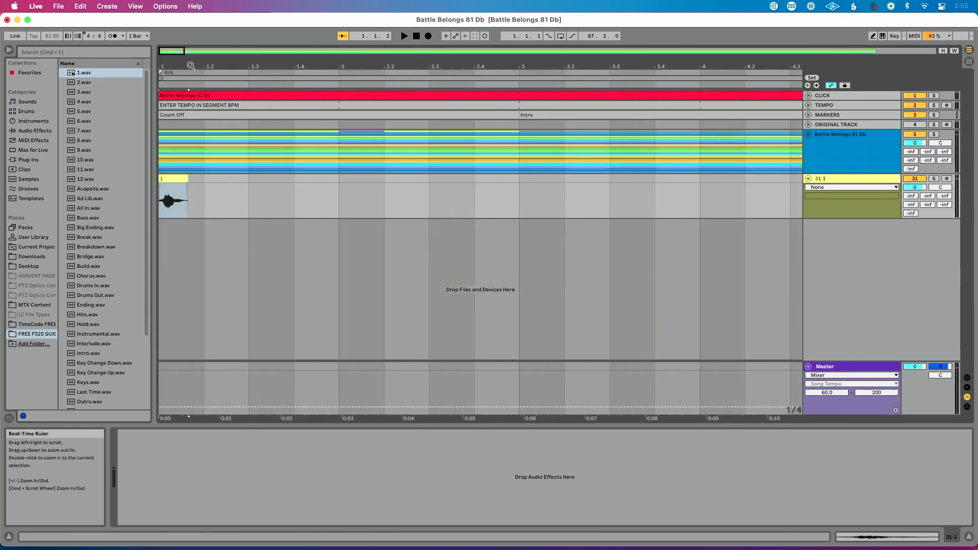
pyautogui.rightClick(235, 201)
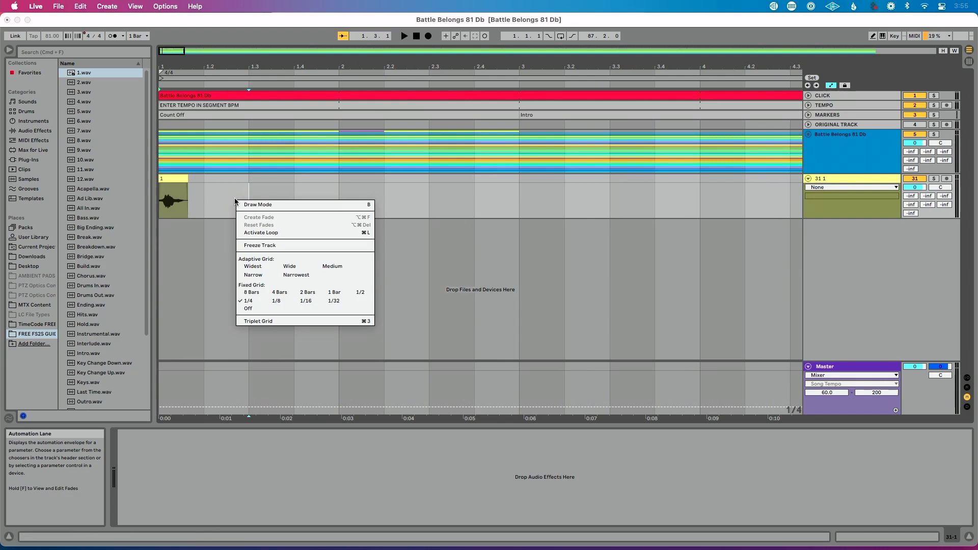
pyautogui.click(252, 303)
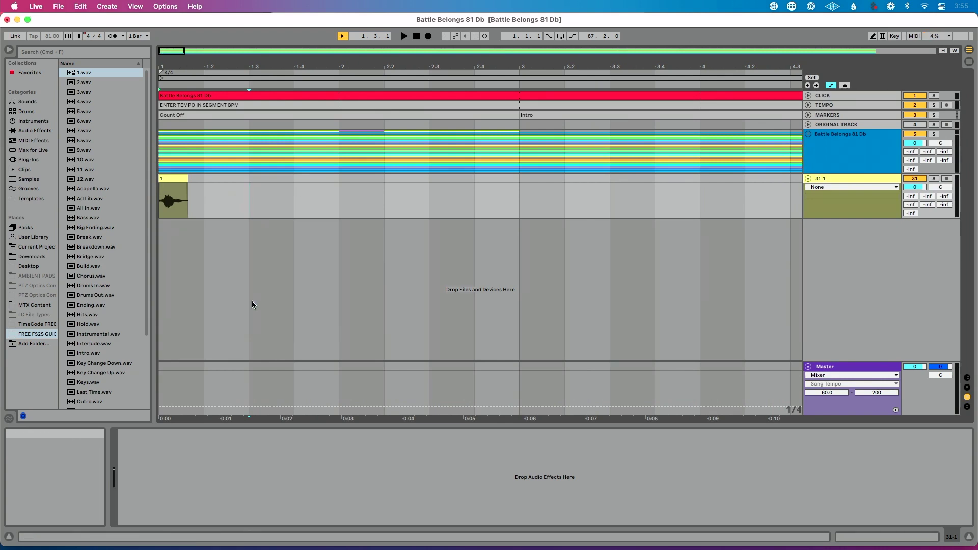
# Step: Place 2.wav, 3.wav and 4.wav on beats 2, 3 and 4 of bar 1
pyautogui.moveTo(93, 85); pyautogui.dragTo(214, 204)
pyautogui.moveTo(92, 89); pyautogui.dragTo(258, 201)
pyautogui.moveTo(87, 103); pyautogui.dragTo(291, 198)
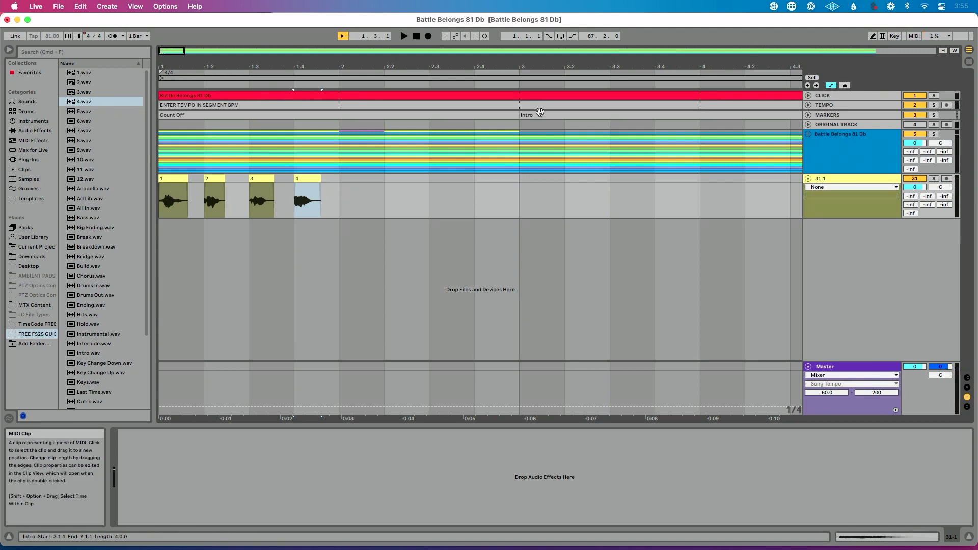
pyautogui.scroll(-2, 82, 236)
# Step: Drop Intro.wav at bar 2, then 2.wav, 3.wav and 4.wav on beats 2.2, 2.3 and 2.4
pyautogui.scroll(-1, 82, 236)
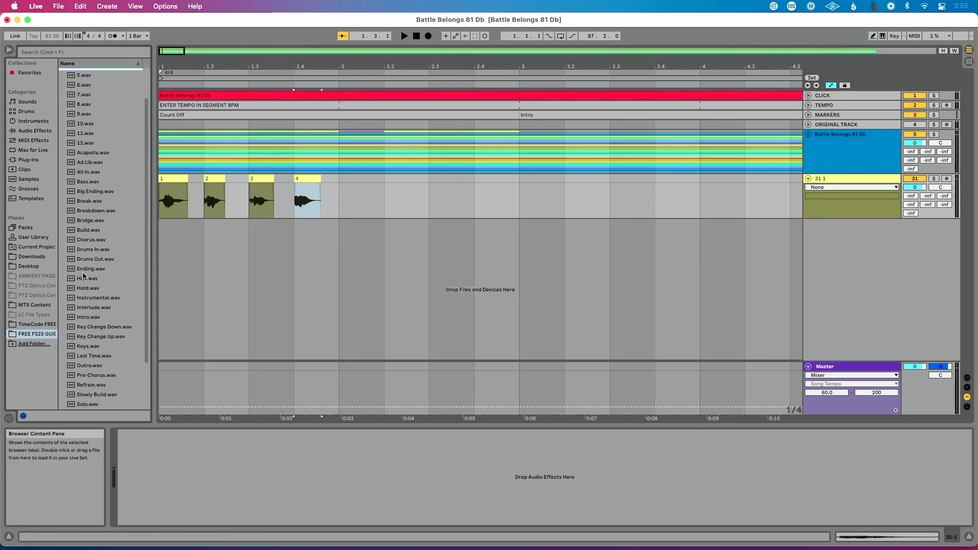
pyautogui.moveTo(88, 321); pyautogui.dragTo(321, 204)
pyautogui.scroll(3, 97, 255)
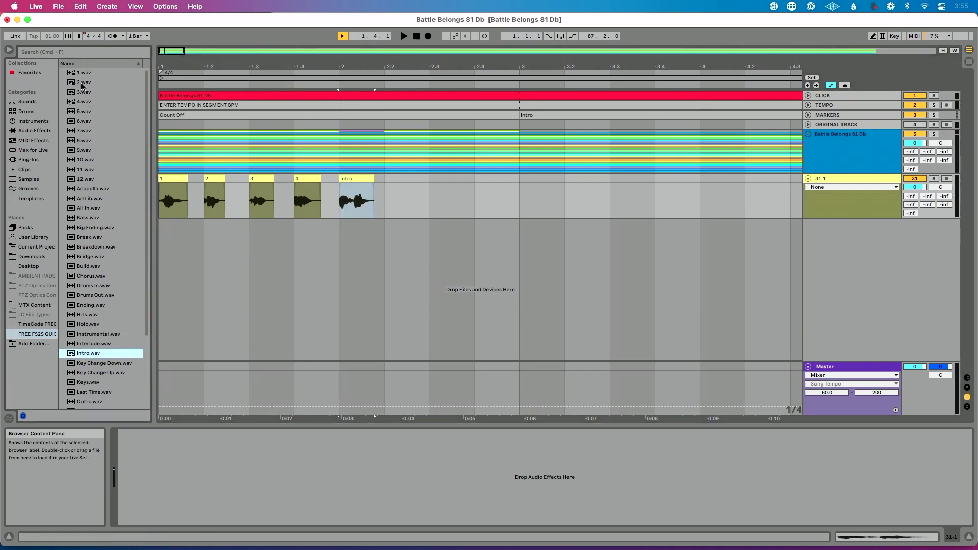
pyautogui.moveTo(84, 82)
pyautogui.mouseDown()
pyautogui.moveTo(377, 155)
pyautogui.moveTo(395, 179)
pyautogui.mouseUp()
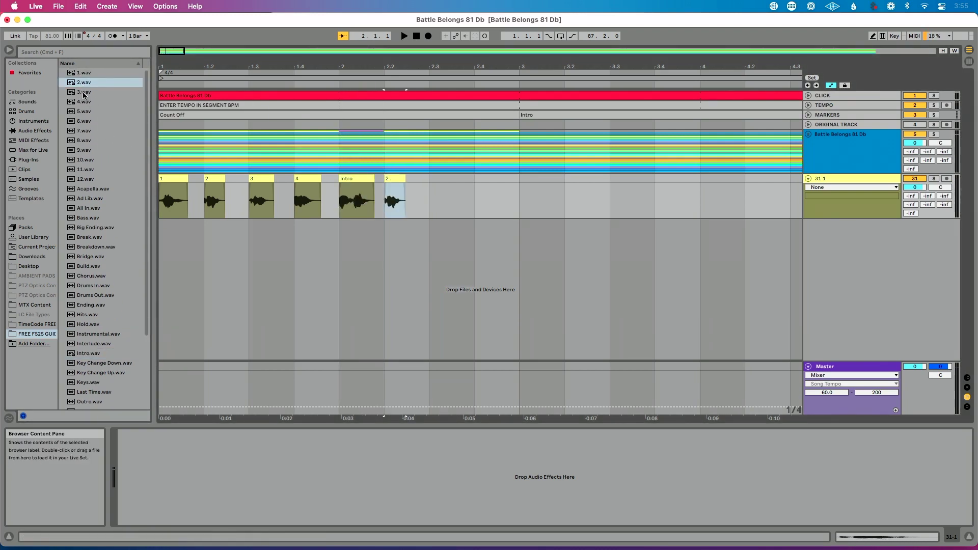
pyautogui.moveTo(84, 91); pyautogui.dragTo(426, 187)
pyautogui.moveTo(84, 101); pyautogui.dragTo(474, 192)
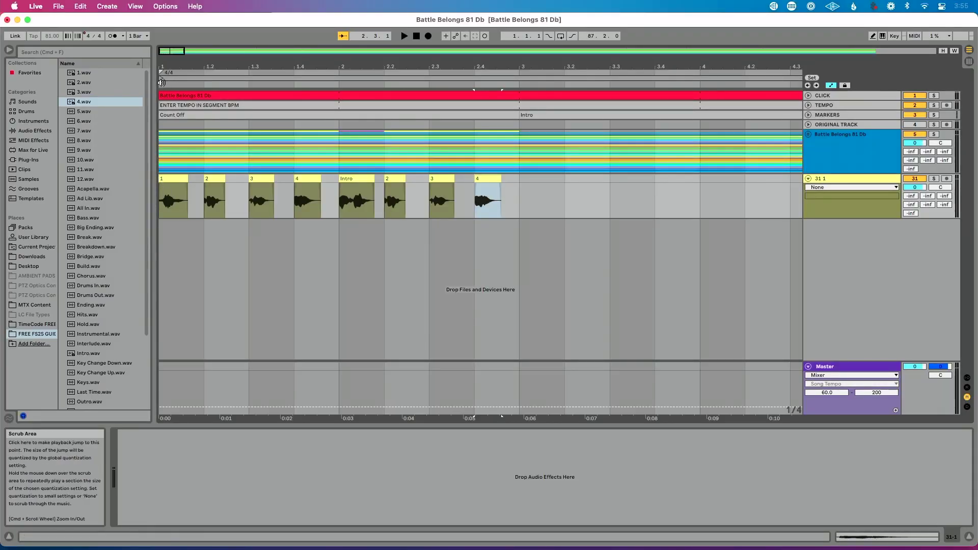
pyautogui.click(159, 198)
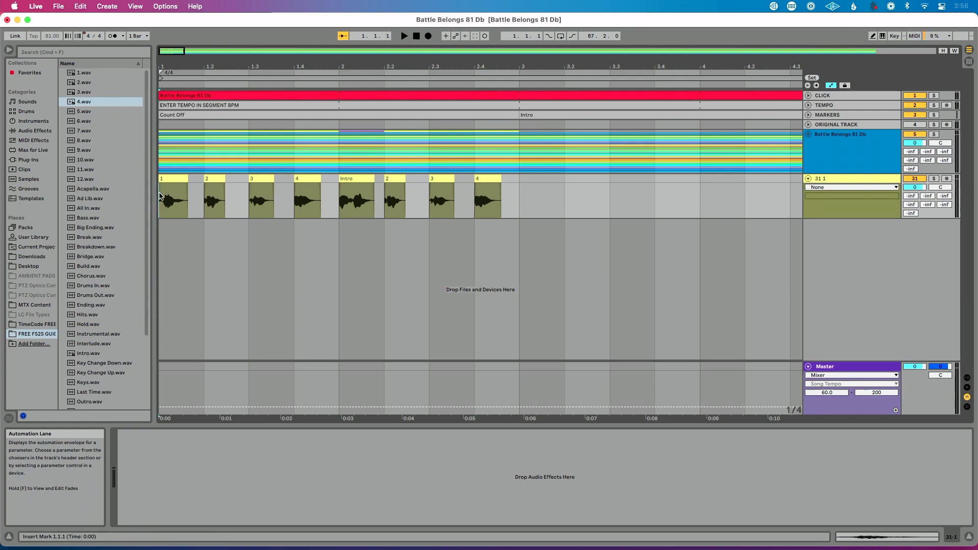
# Step: Use Insert Time with a value of 1 bar at the song start
pyautogui.press('super+i')
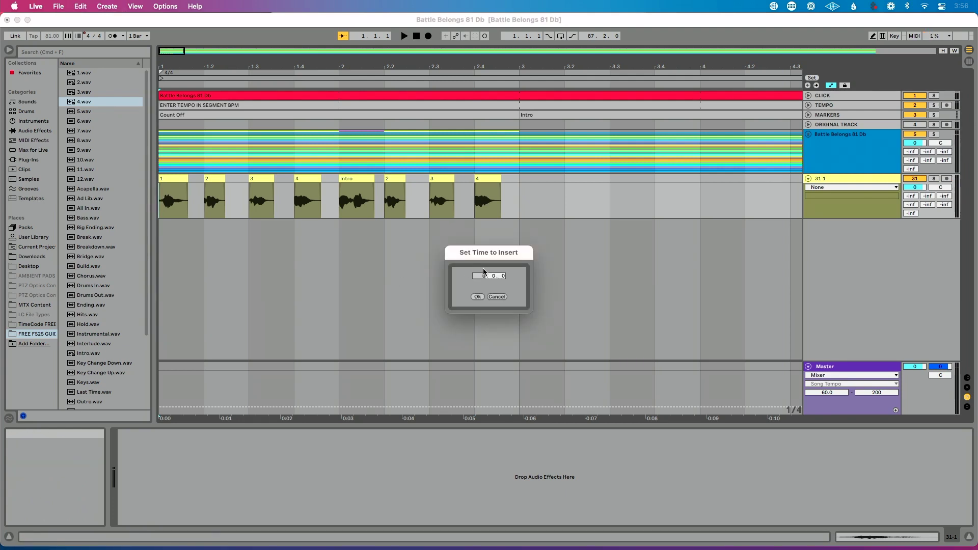
pyautogui.write('1')
pyautogui.click(479, 296)
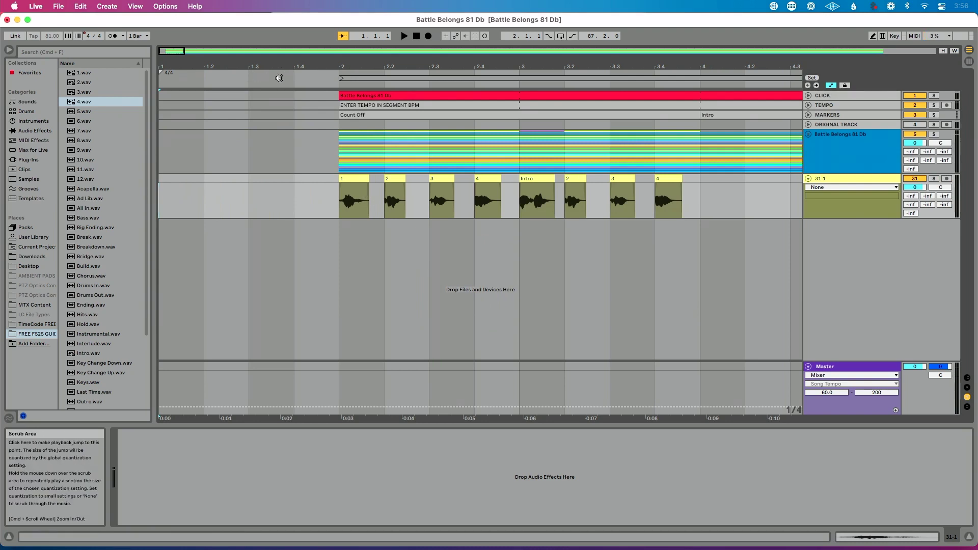
# Step: Add a locator at bar 1.3 named 'Song name'
pyautogui.rightClick(249, 75)
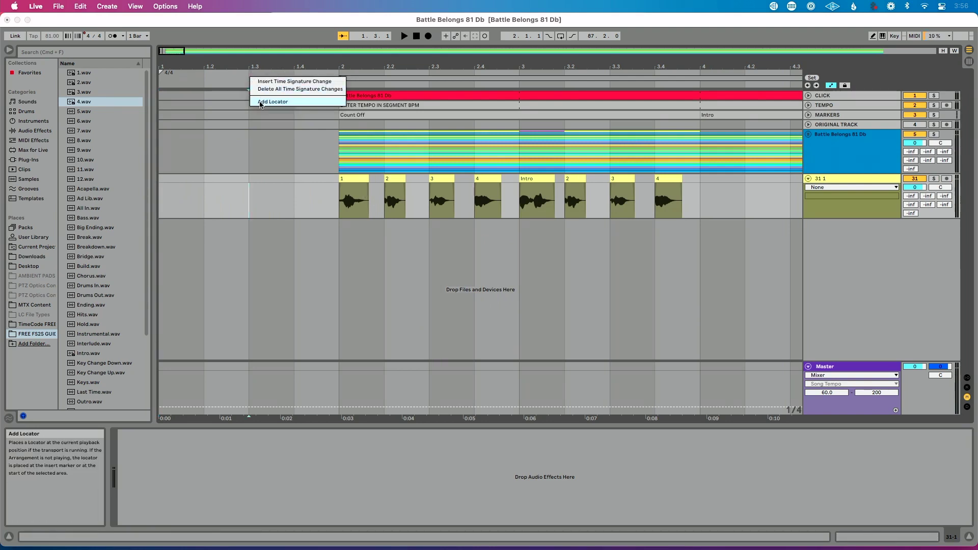
pyautogui.click(259, 102)
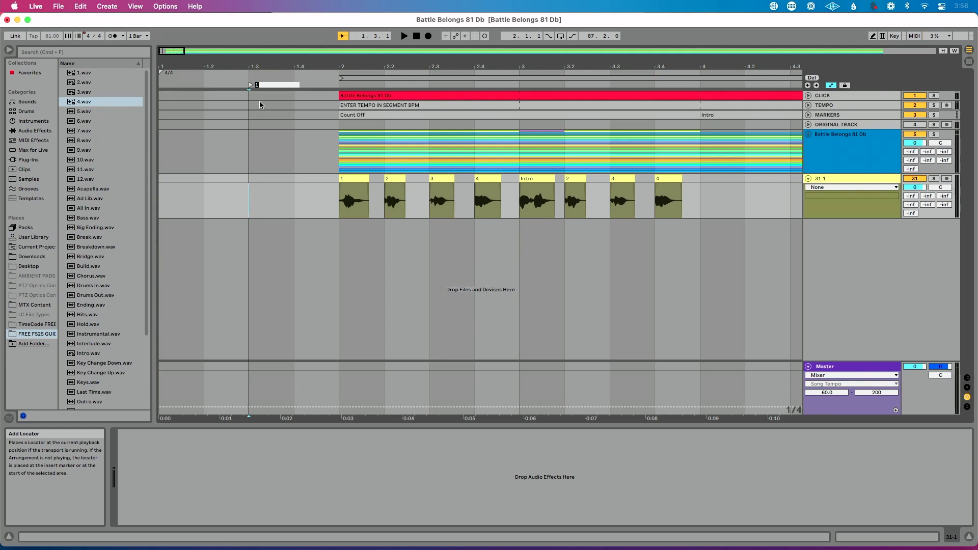
pyautogui.write('Song name')
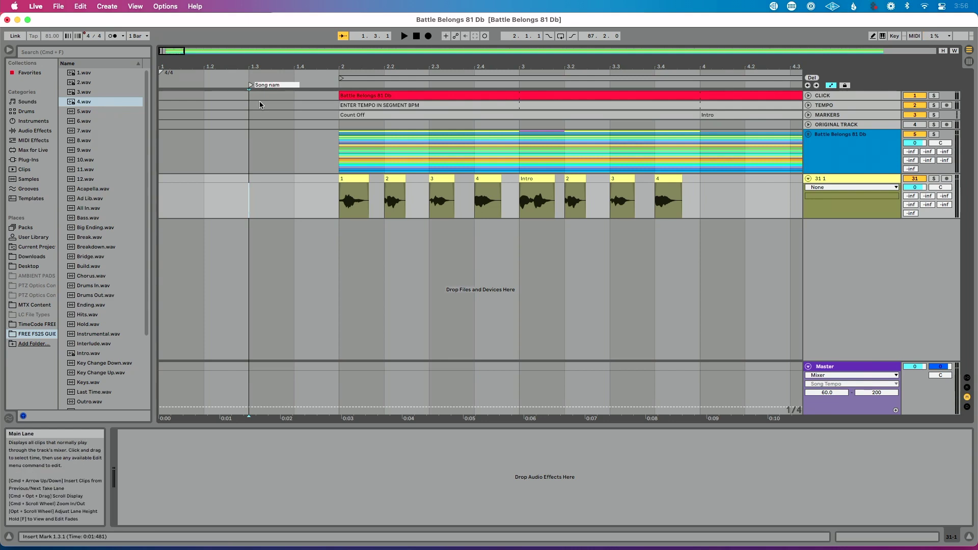
pyautogui.press('Return')
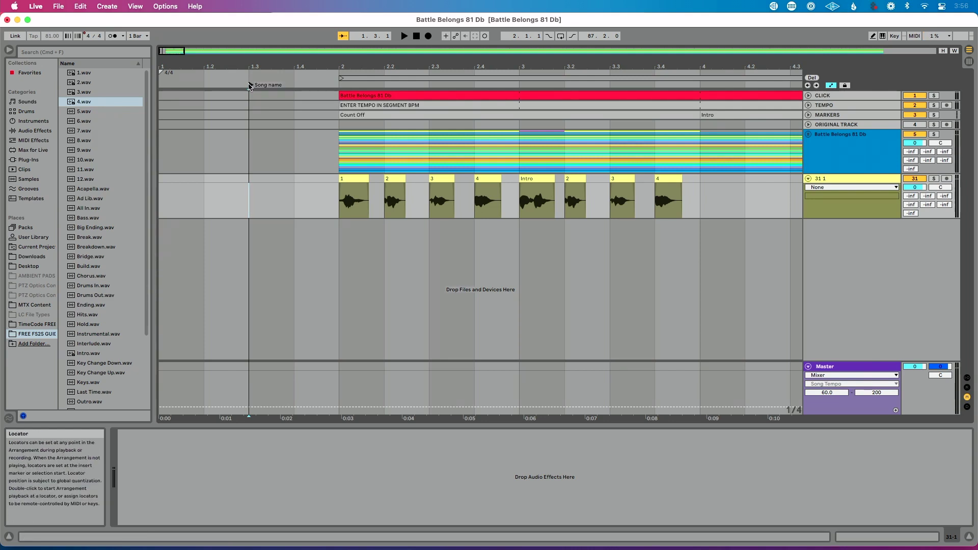
pyautogui.click(256, 198)
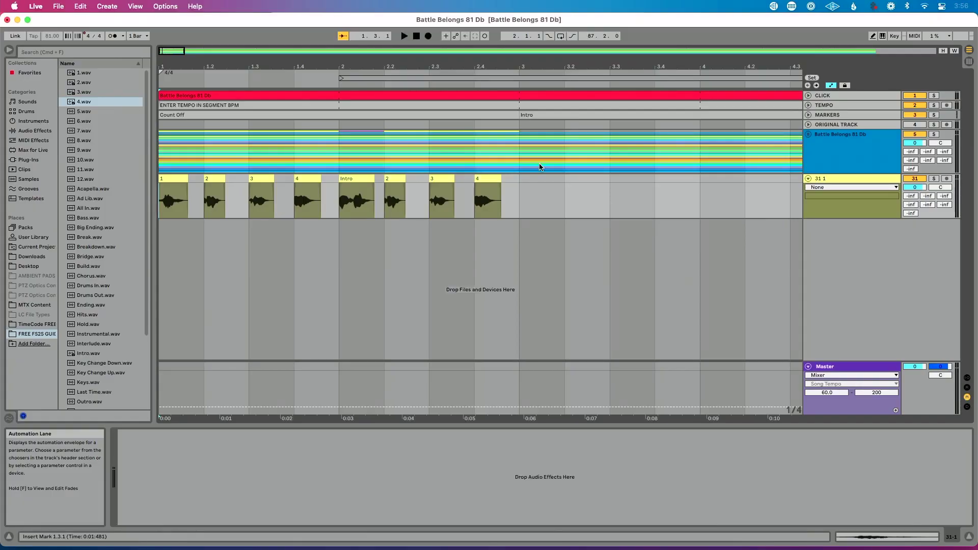
# Step: Drop Verse.wav on the cue track at bar 6, one bar before the Verse section
pyautogui.scroll(-5, 459, 158)
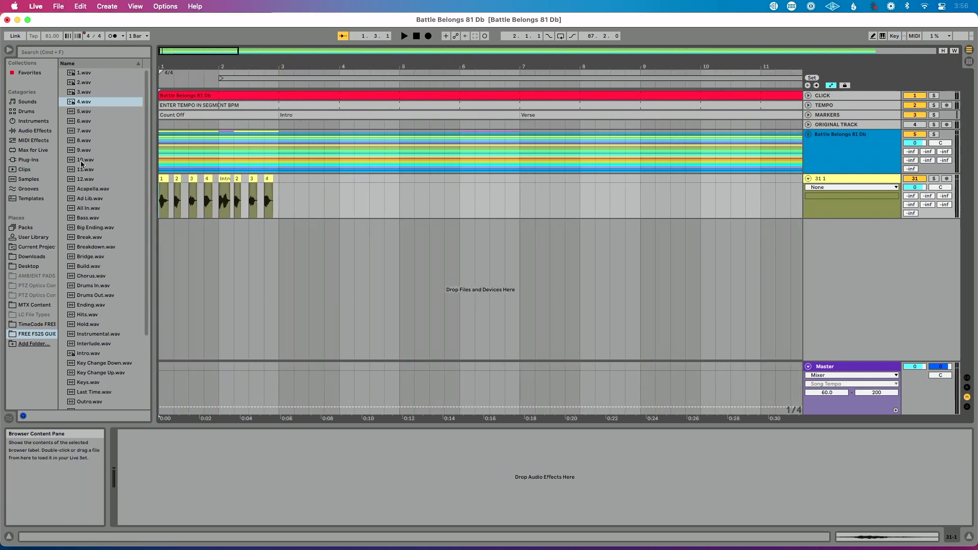
pyautogui.scroll(-5, 80, 244)
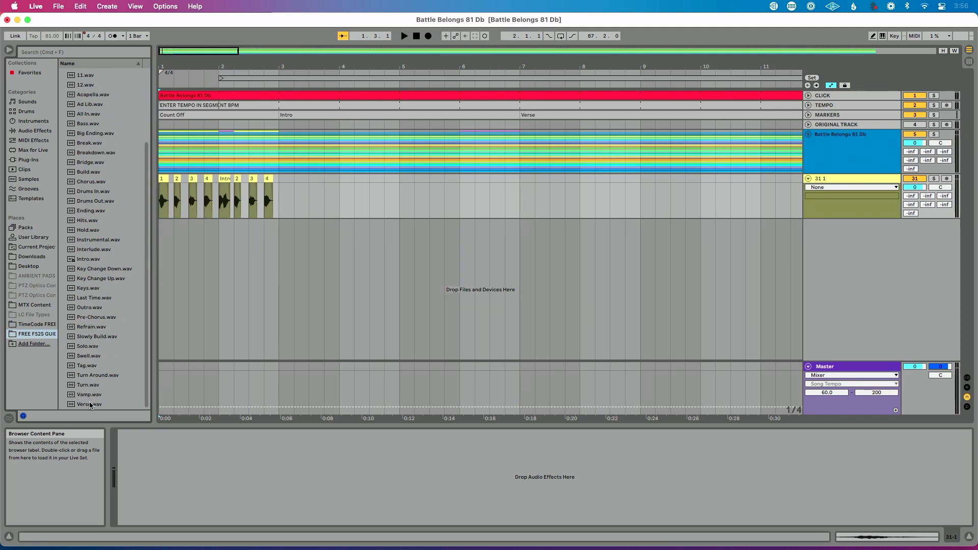
pyautogui.moveTo(89, 405); pyautogui.dragTo(464, 194)
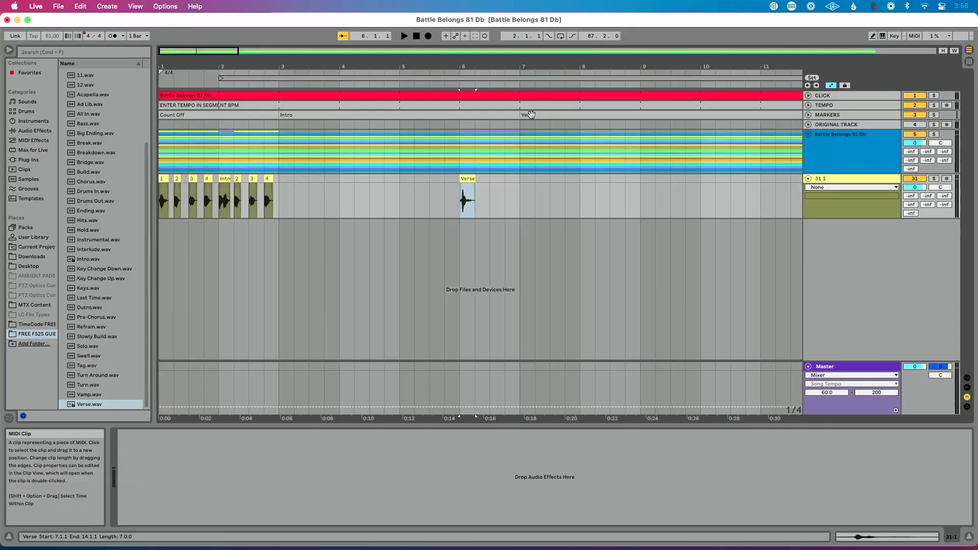
# Step: Place a Verse.wav cue at bar 13 ahead of the second verse
pyautogui.hscroll(10, 545, 157)
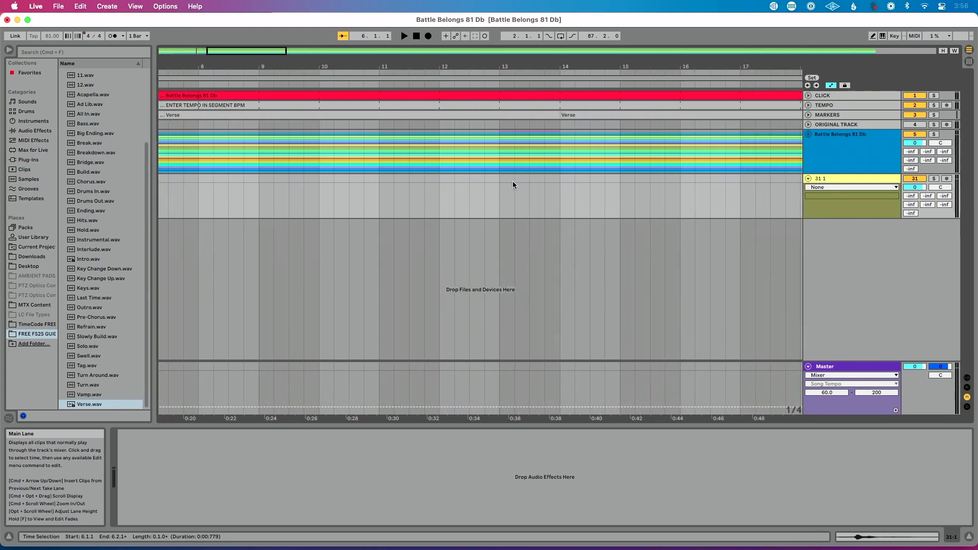
pyautogui.scroll(-3, 513, 185)
pyautogui.moveTo(92, 404); pyautogui.dragTo(511, 212)
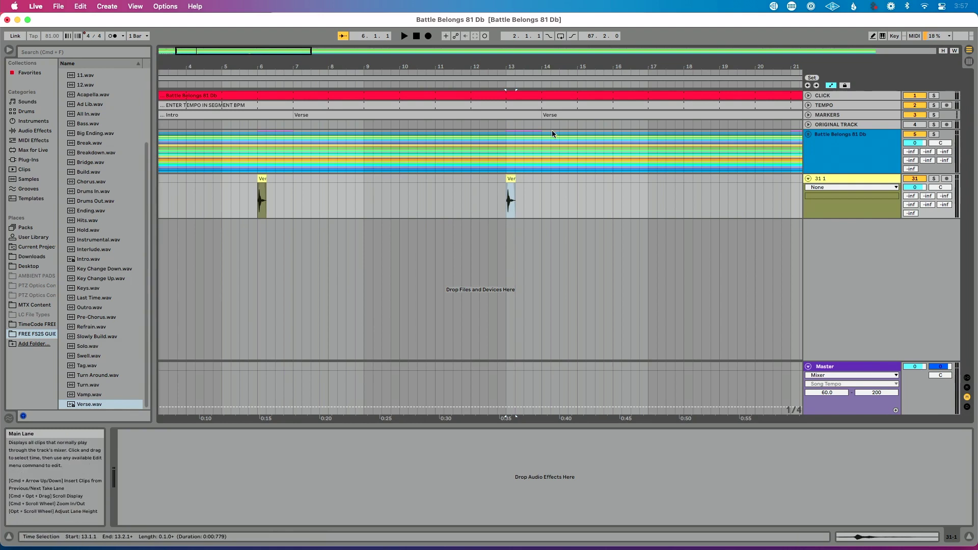
# Step: Place Chorus.wav at bar 21 followed by the 2, 3 and 4 count cues
pyautogui.hscroll(1, 566, 214)
pyautogui.hscroll(8, 565, 212)
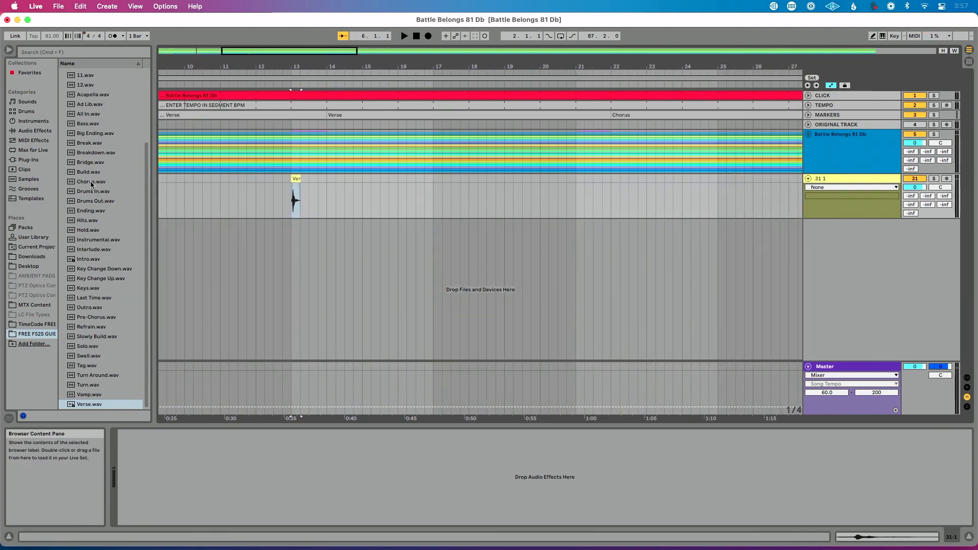
pyautogui.moveTo(92, 185); pyautogui.dragTo(579, 189)
pyautogui.moveTo(560, 64)
pyautogui.mouseDown()
pyautogui.moveTo(557, 71)
pyautogui.moveTo(553, 61)
pyautogui.mouseUp()
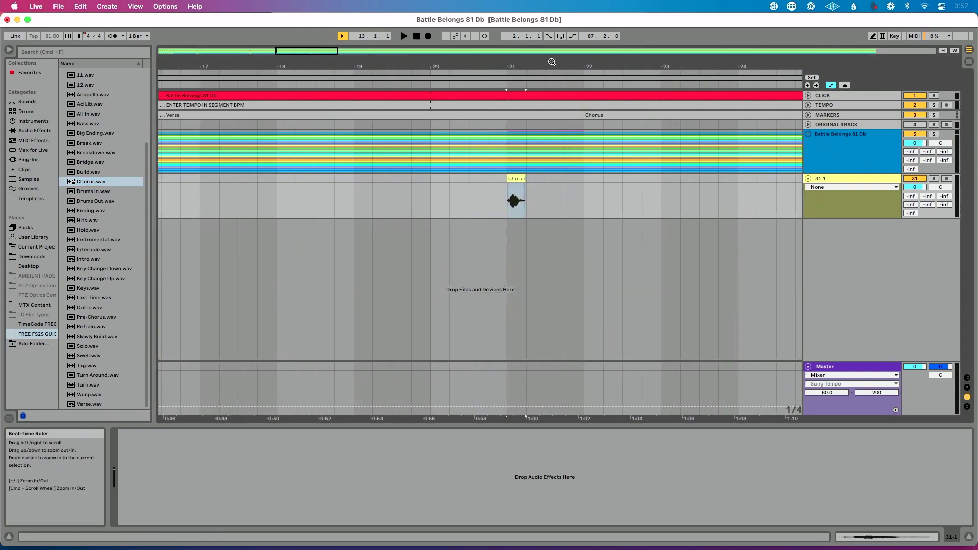
pyautogui.scroll(3, 97, 159)
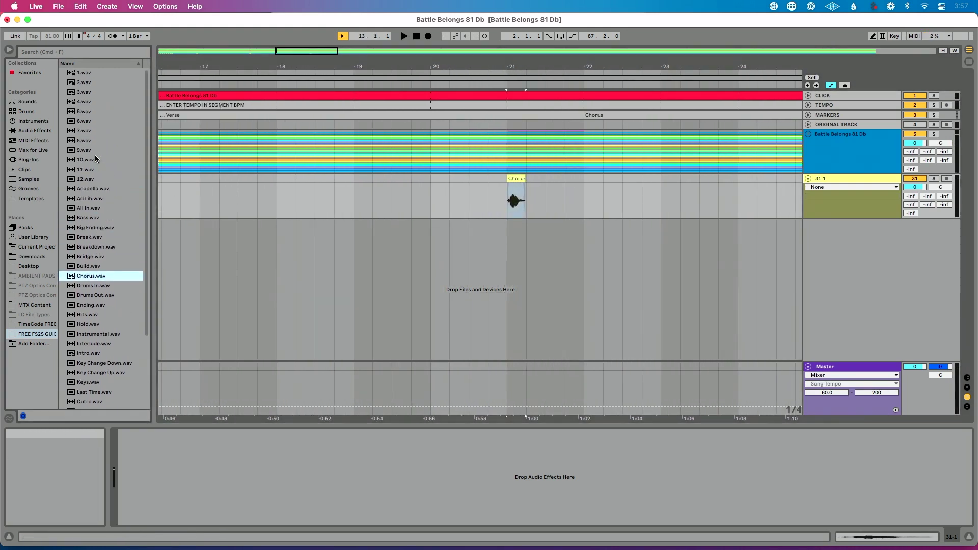
pyautogui.click(84, 83)
pyautogui.moveTo(84, 83); pyautogui.dragTo(531, 203)
pyautogui.moveTo(84, 92); pyautogui.dragTo(545, 203)
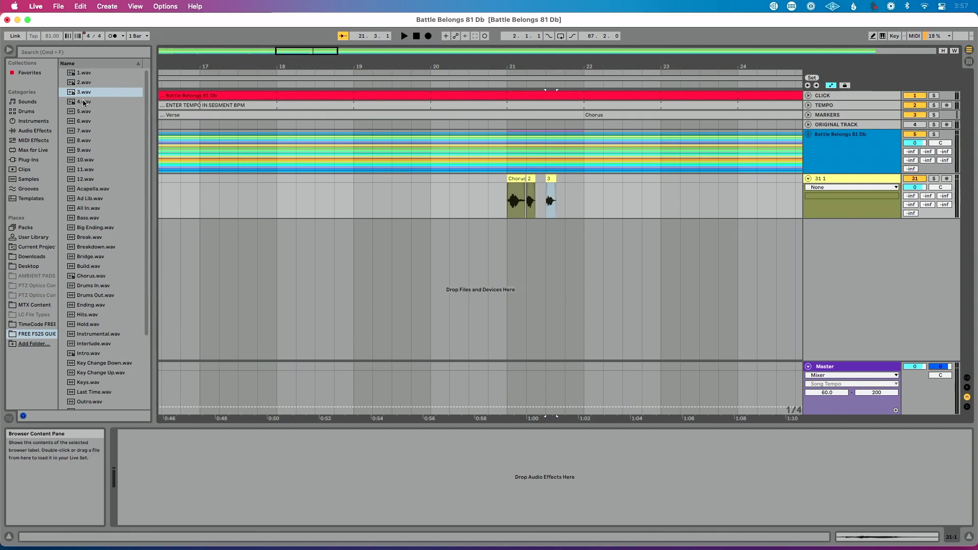
pyautogui.moveTo(84, 101); pyautogui.dragTo(520, 214)
pyautogui.moveTo(570, 194); pyautogui.dragTo(570, 195)
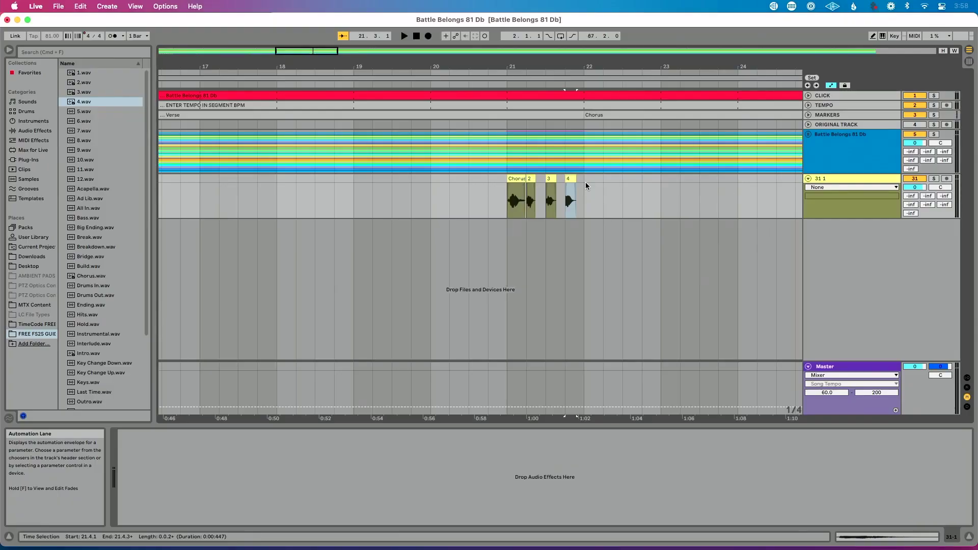
# Step: Lay 1.wav–4.wav across bar 28 and 1.wav, 2.wav across the 2/4 bar 29
pyautogui.moveTo(399, 68); pyautogui.dragTo(400, 62)
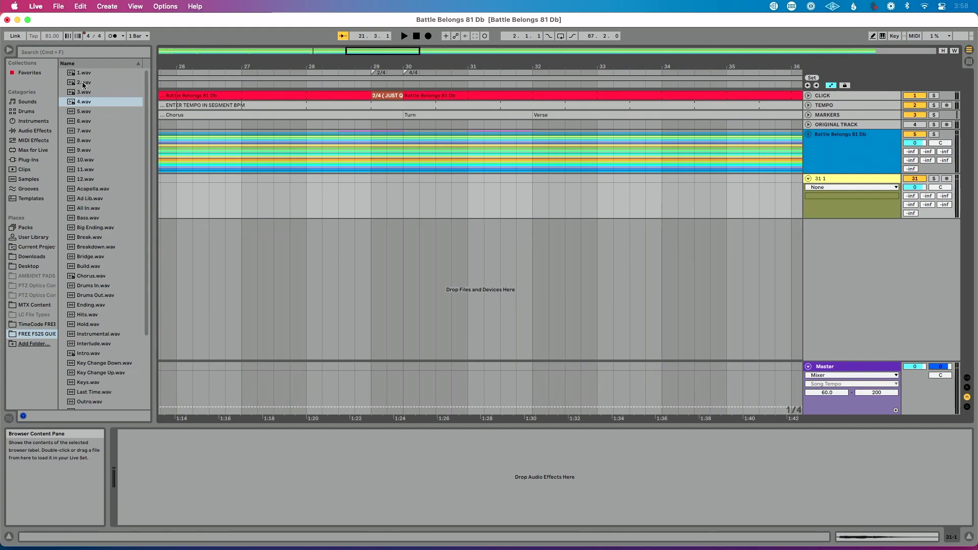
pyautogui.moveTo(84, 84); pyautogui.dragTo(372, 197)
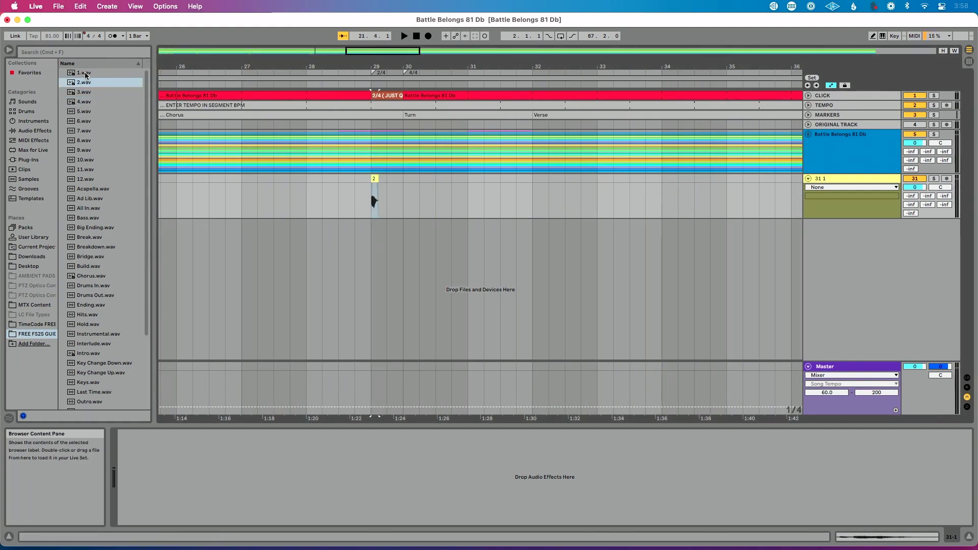
pyautogui.moveTo(85, 75); pyautogui.dragTo(391, 179)
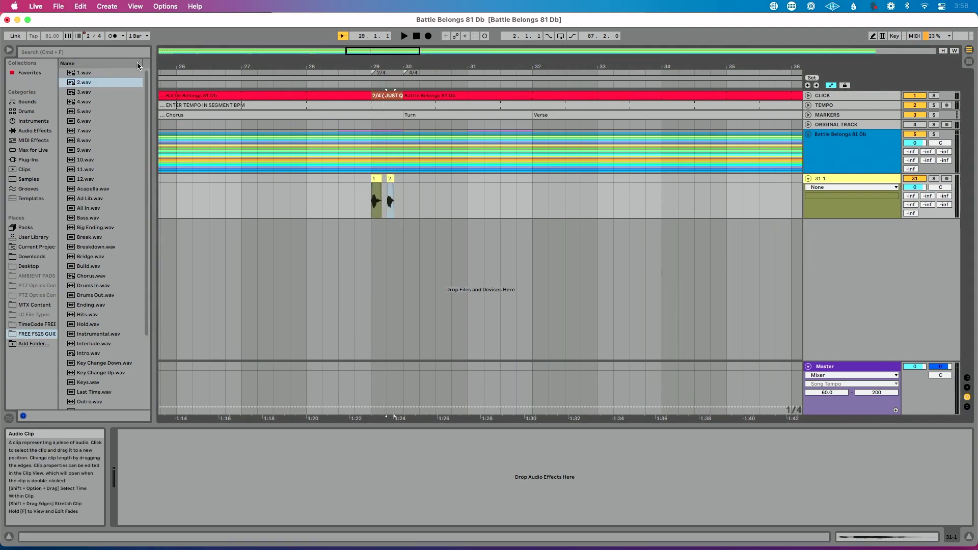
pyautogui.moveTo(84, 72); pyautogui.dragTo(308, 180)
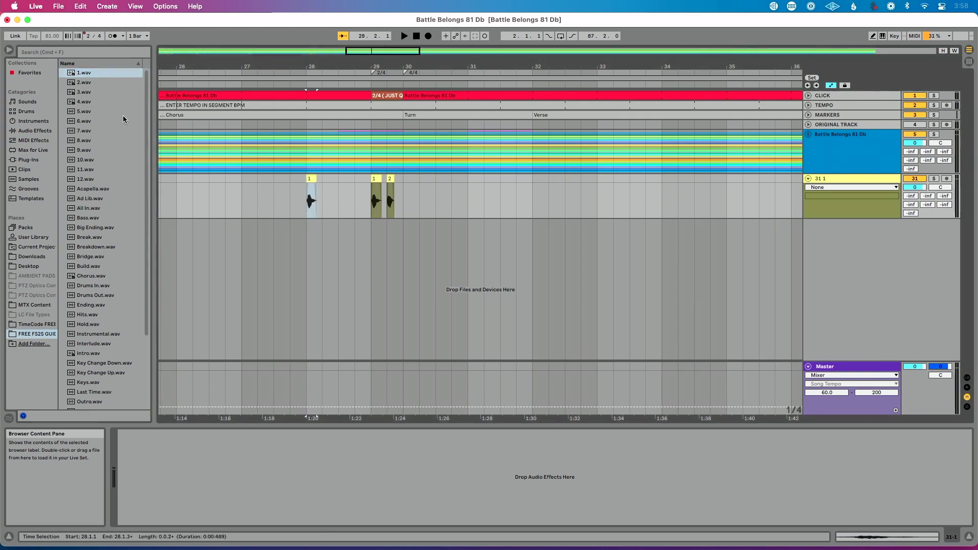
pyautogui.moveTo(82, 82); pyautogui.dragTo(326, 184)
pyautogui.moveTo(90, 92); pyautogui.dragTo(340, 201)
pyautogui.moveTo(87, 101); pyautogui.dragTo(358, 193)
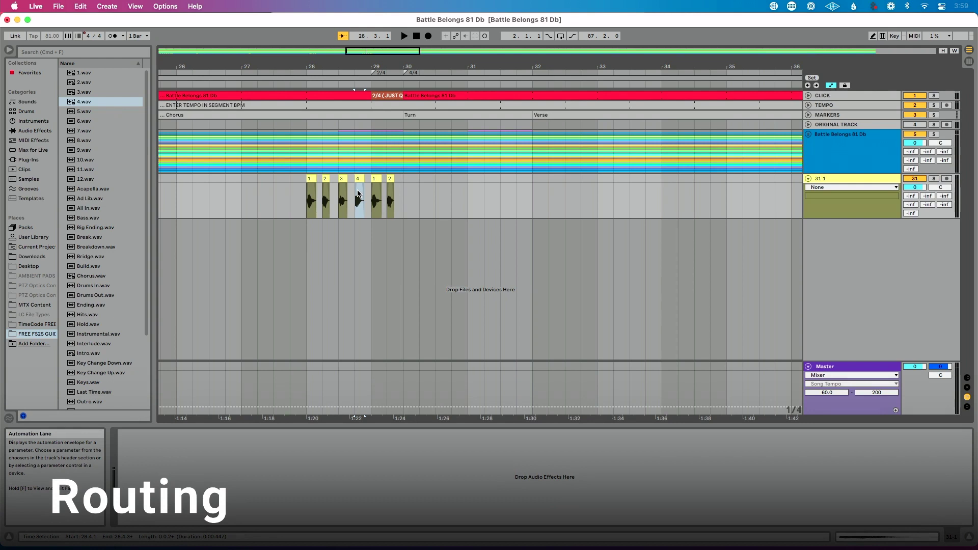
# Step: In Session View, route the 31 1 cue track's output to Ext. Out channel 1
pyautogui.press('Tab')
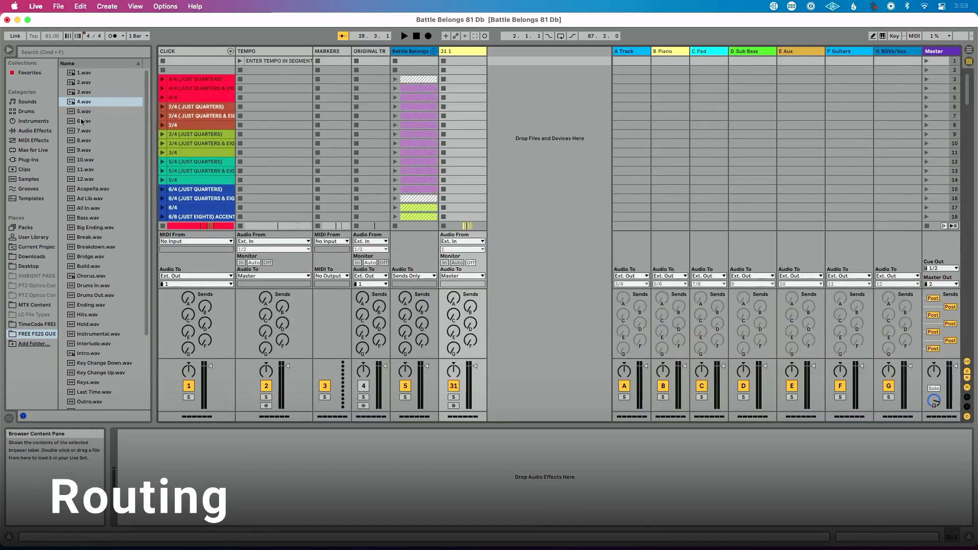
pyautogui.click(9, 49)
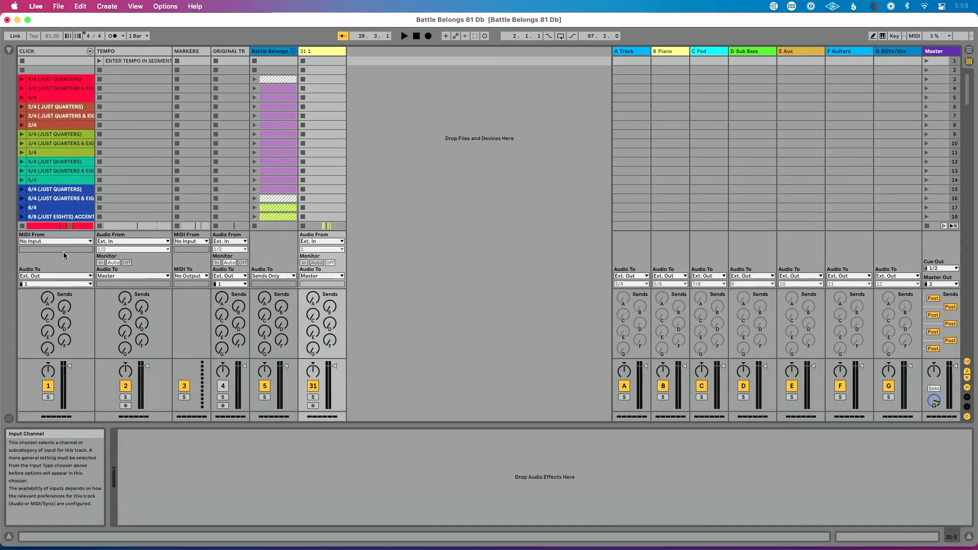
pyautogui.click(318, 53)
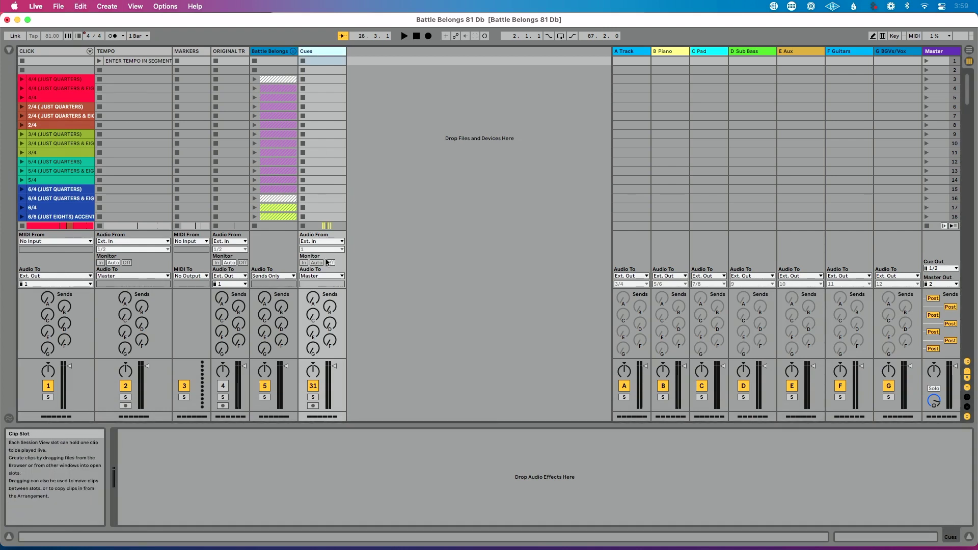
pyautogui.click(332, 275)
pyautogui.click(332, 281)
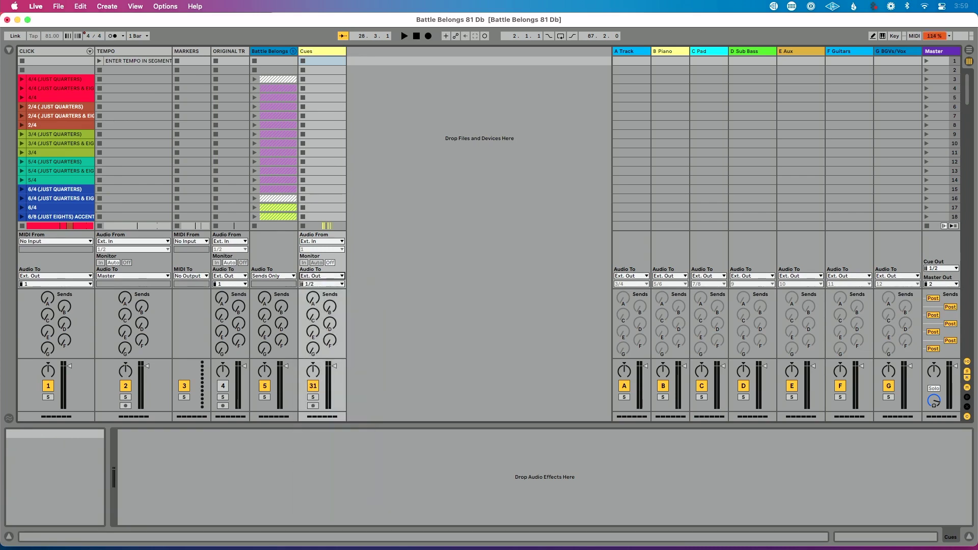
pyautogui.click(332, 283)
pyautogui.click(330, 301)
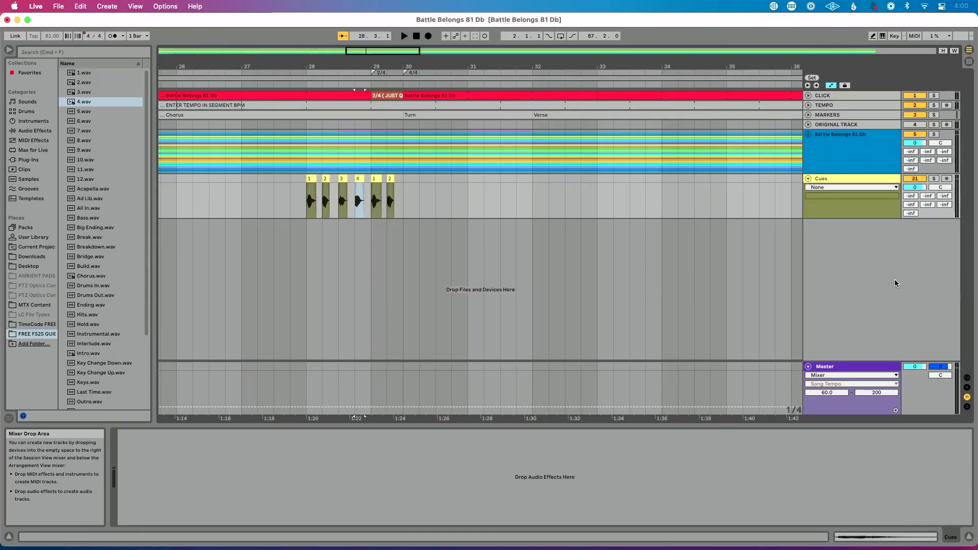
pyautogui.click(839, 107)
pyautogui.click(840, 115)
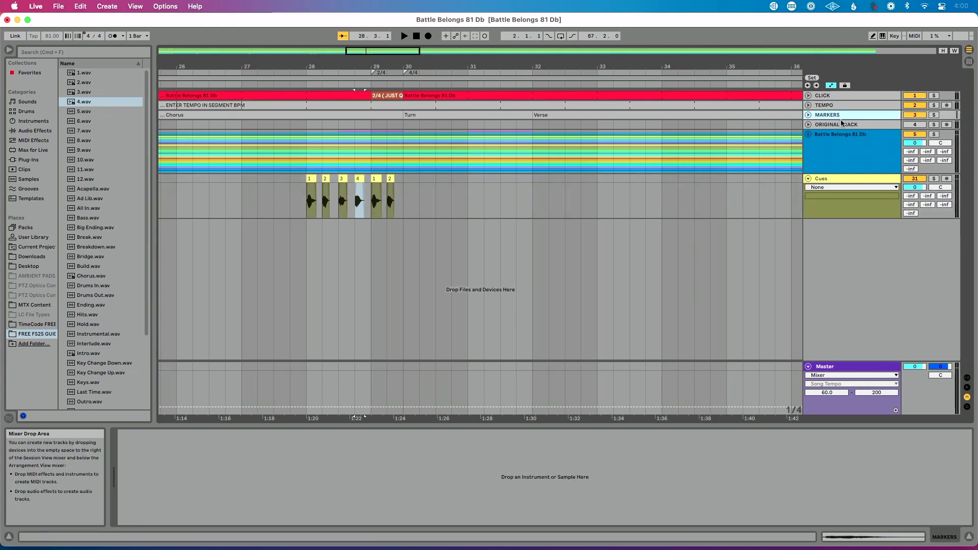
pyautogui.click(840, 125)
pyautogui.click(834, 142)
pyautogui.press('Tab')
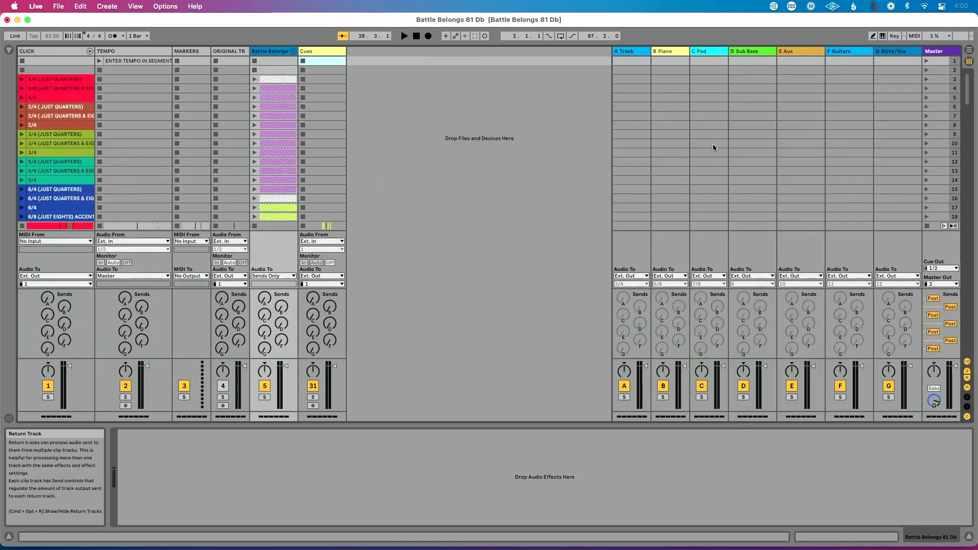